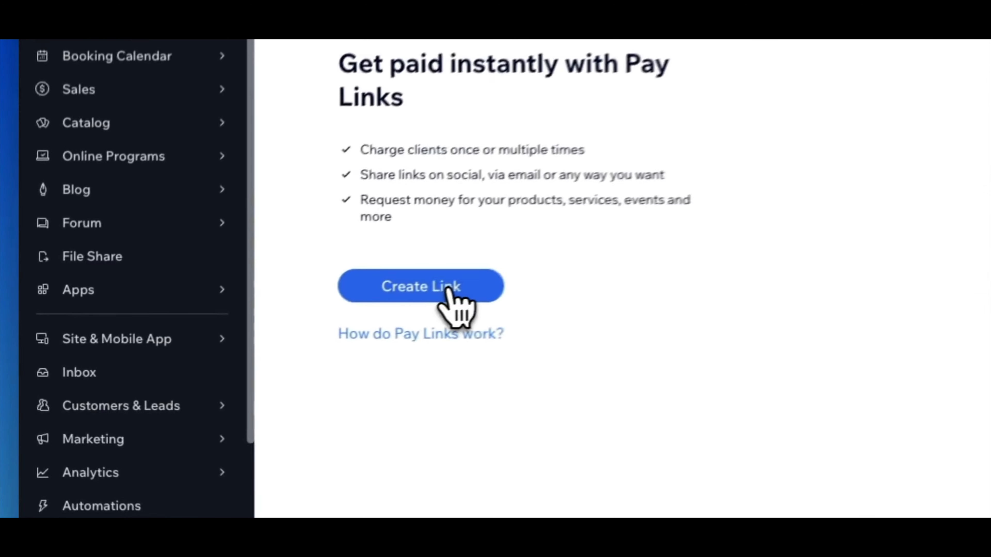
- Start a new pay link of the One-time payment type
click(246, 342)
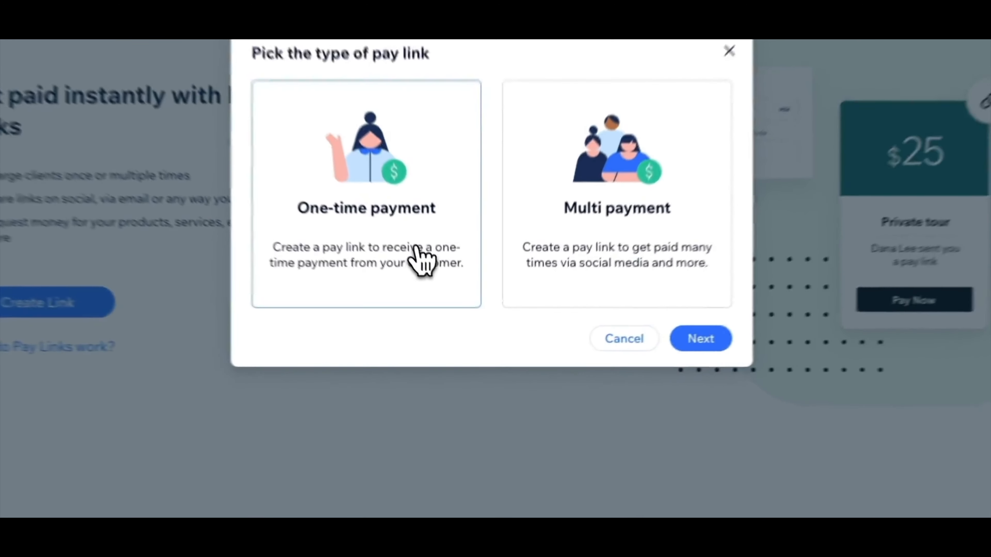
click(452, 308)
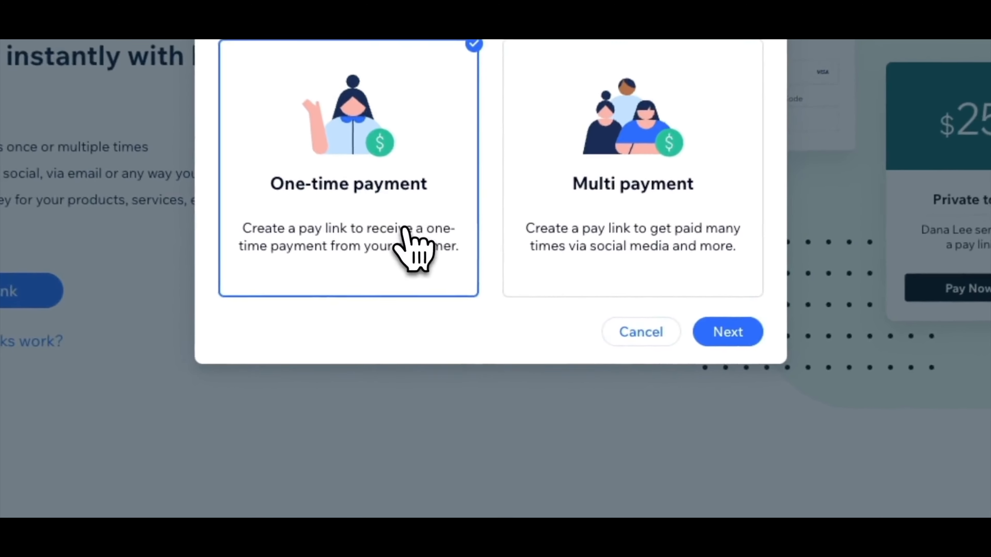
click(732, 335)
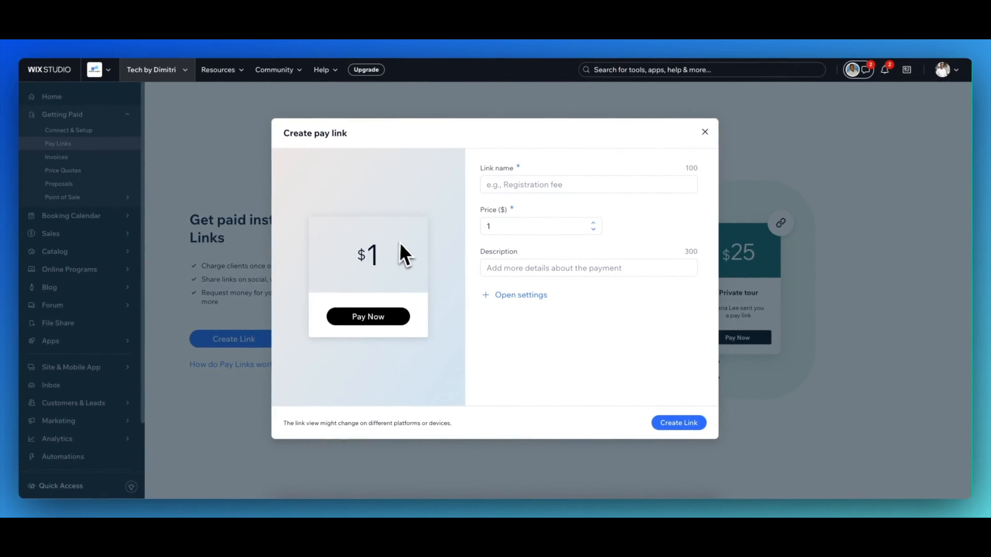
- Name the pay link Setup Fee, set its price to $150 and describe it as "The fee to set something up"
click(551, 185)
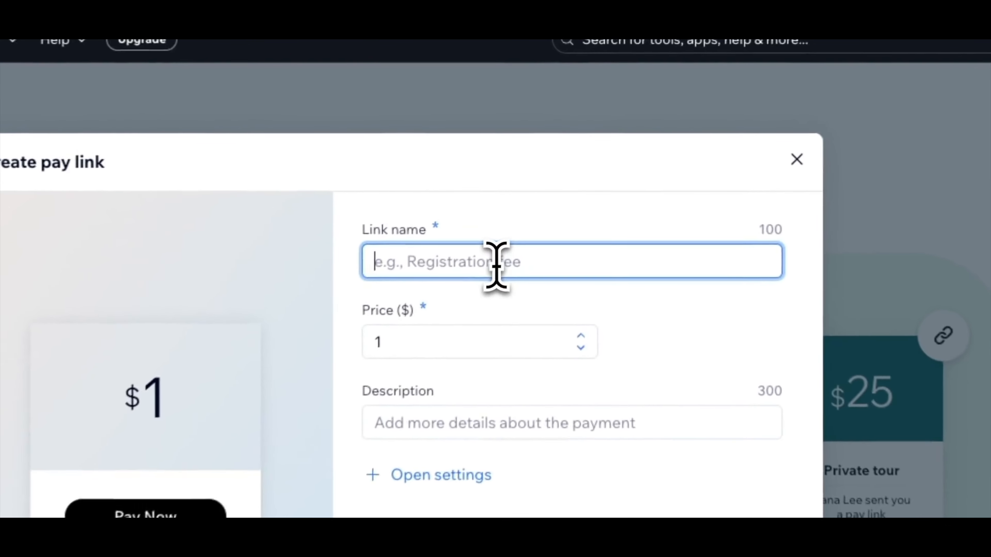
text(Setup Fee)
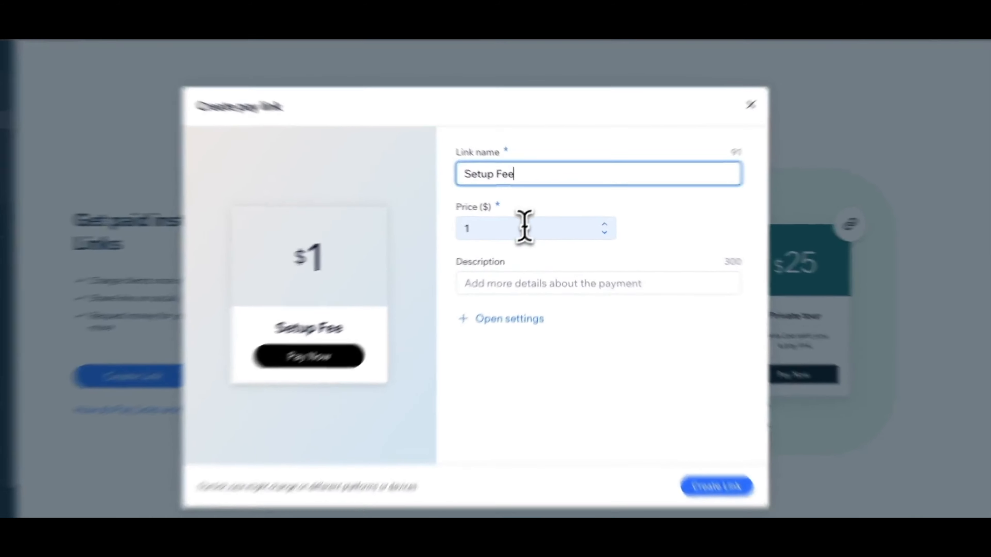
click(528, 227)
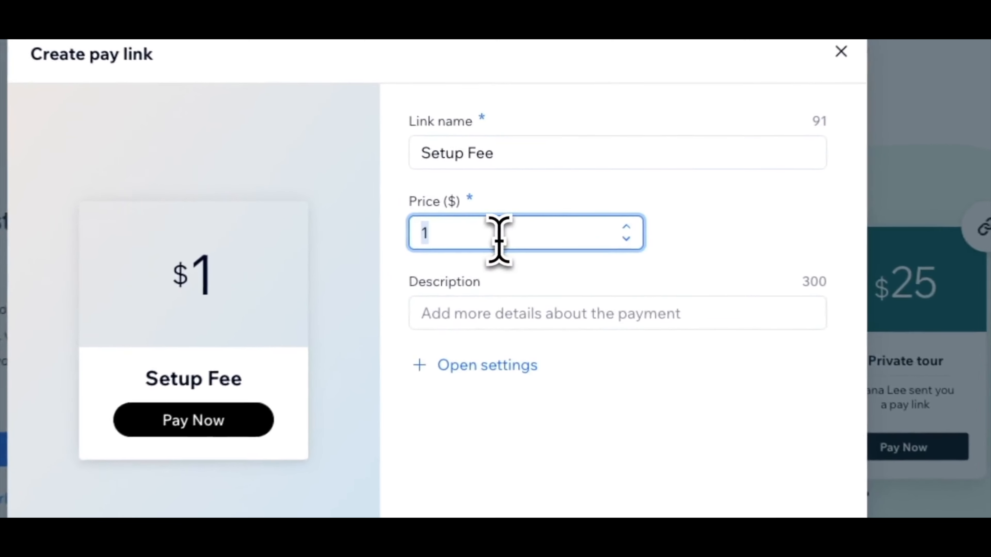
text(150)
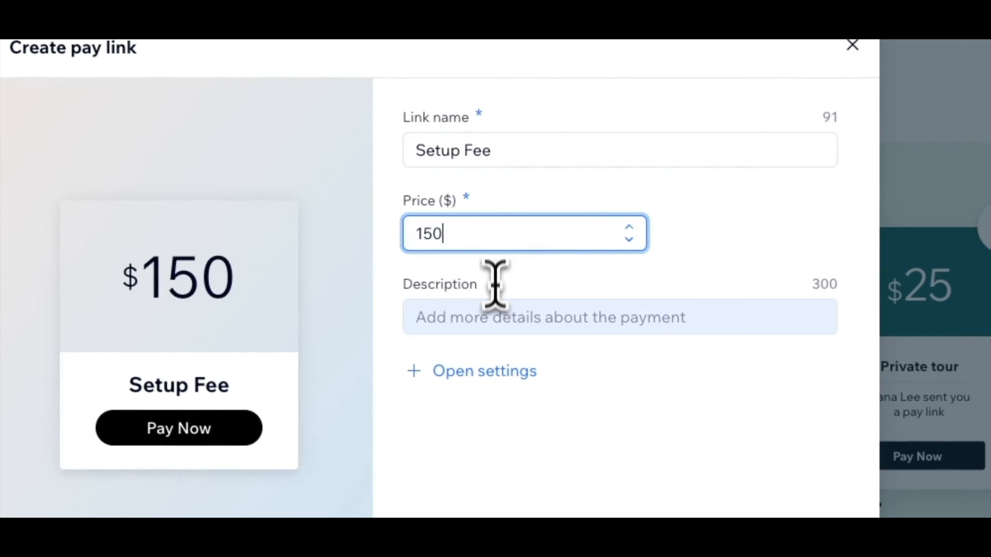
click(495, 317)
text(T)
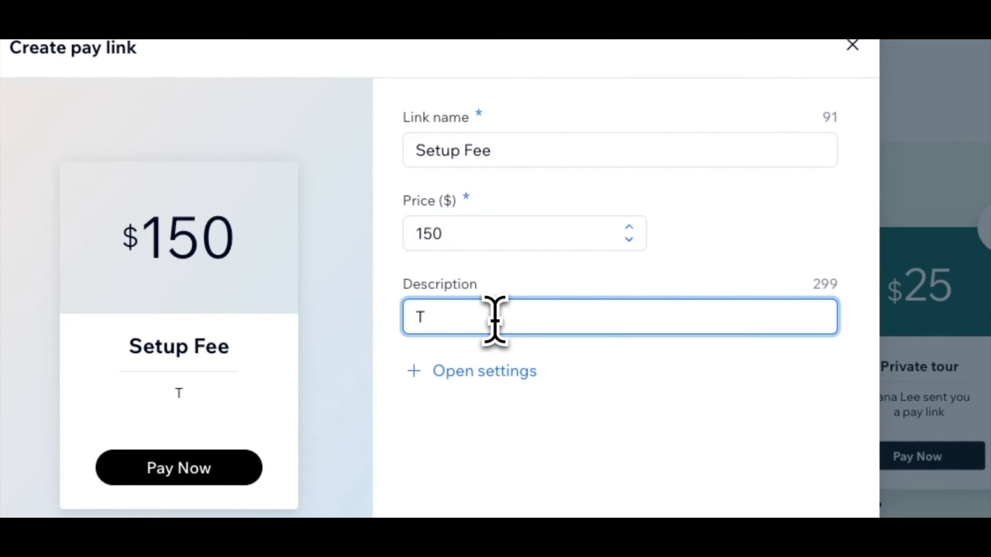
text(he fee to set some)
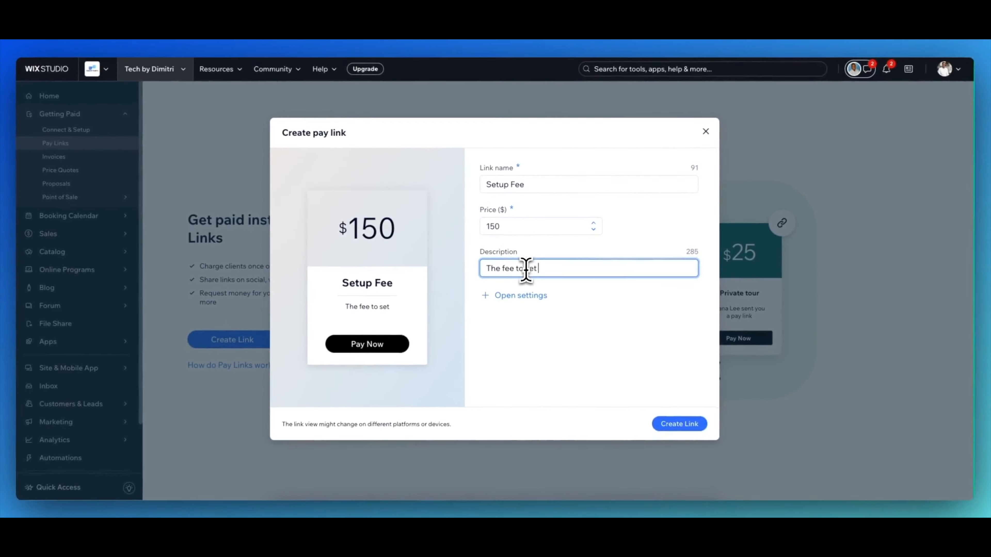
text(thing up)
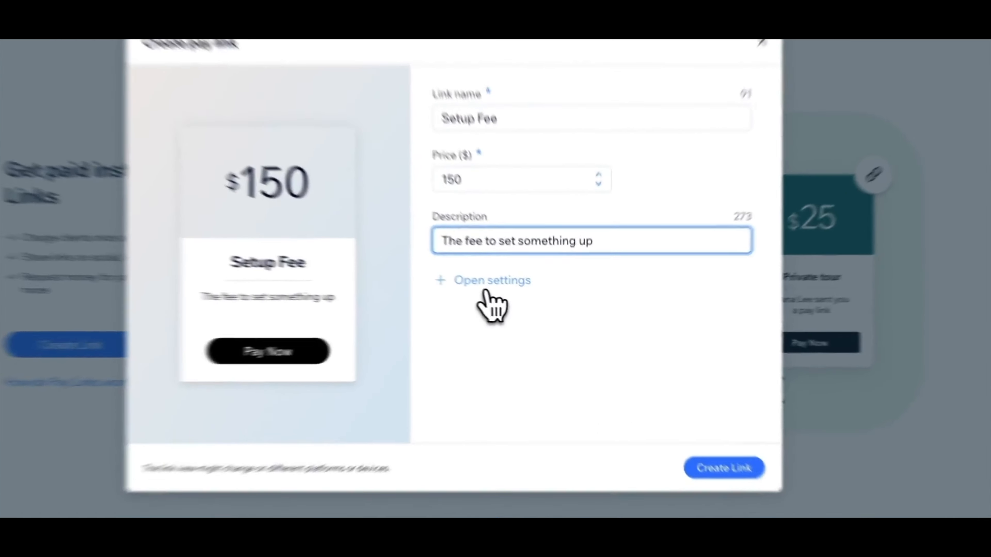
- Set the pay link's button color to blue #4D7EC7 in its additional settings
click(519, 295)
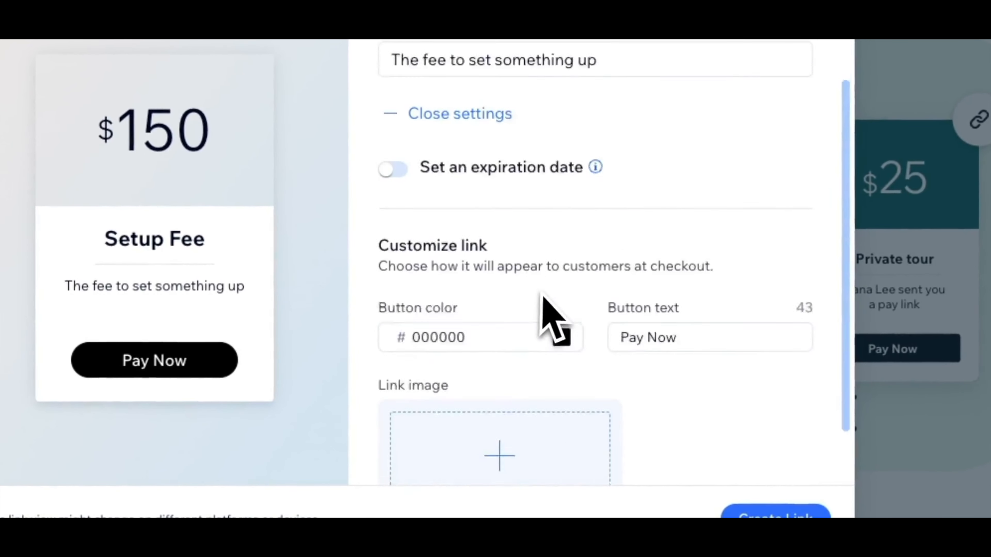
scroll(543, 298, down, 2)
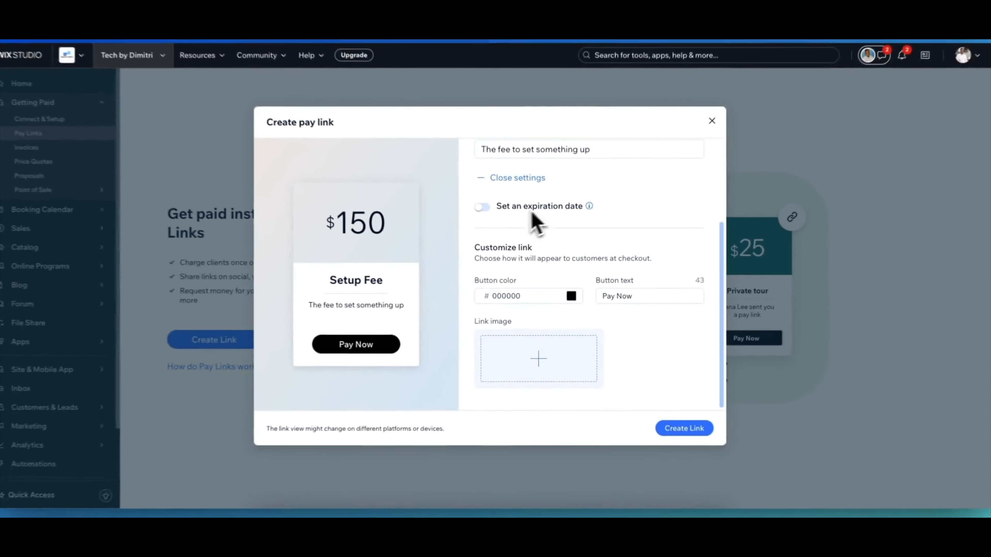
mouse_move(589, 206)
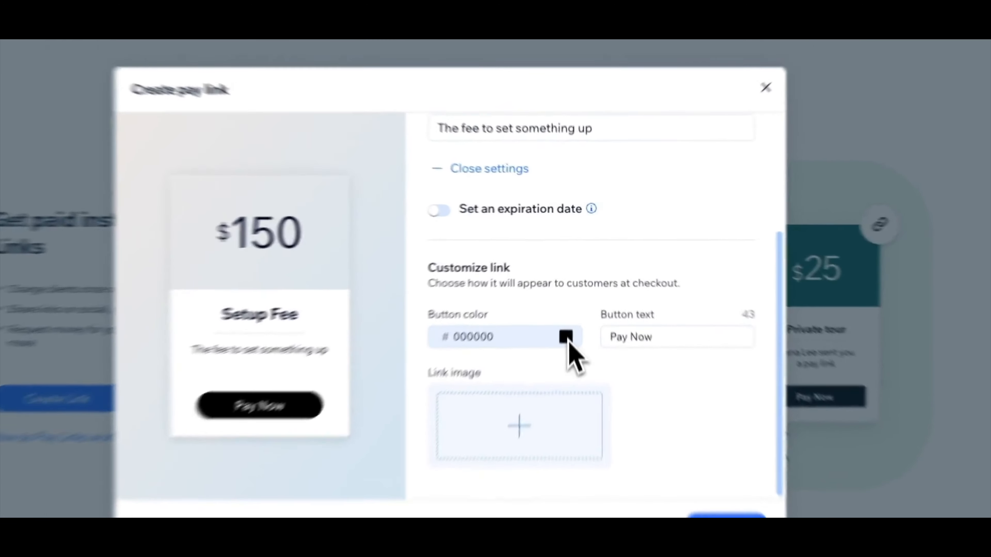
click(572, 297)
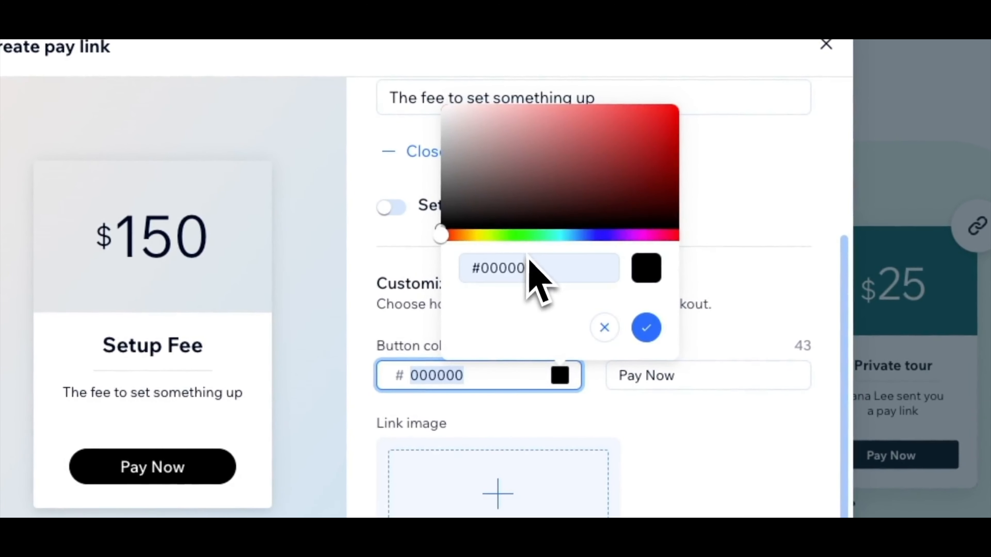
click(543, 202)
drag(554, 235, 583, 235)
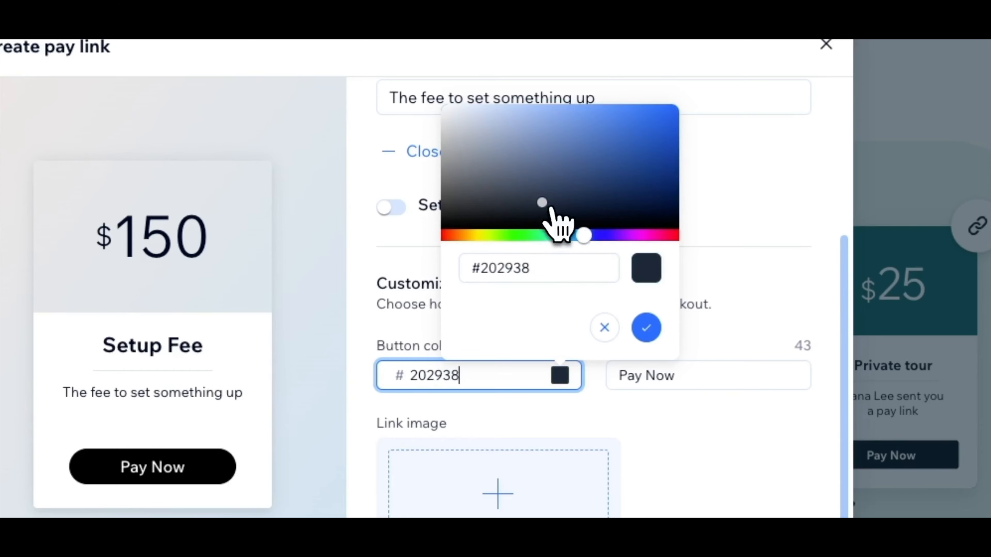
click(586, 133)
click(647, 327)
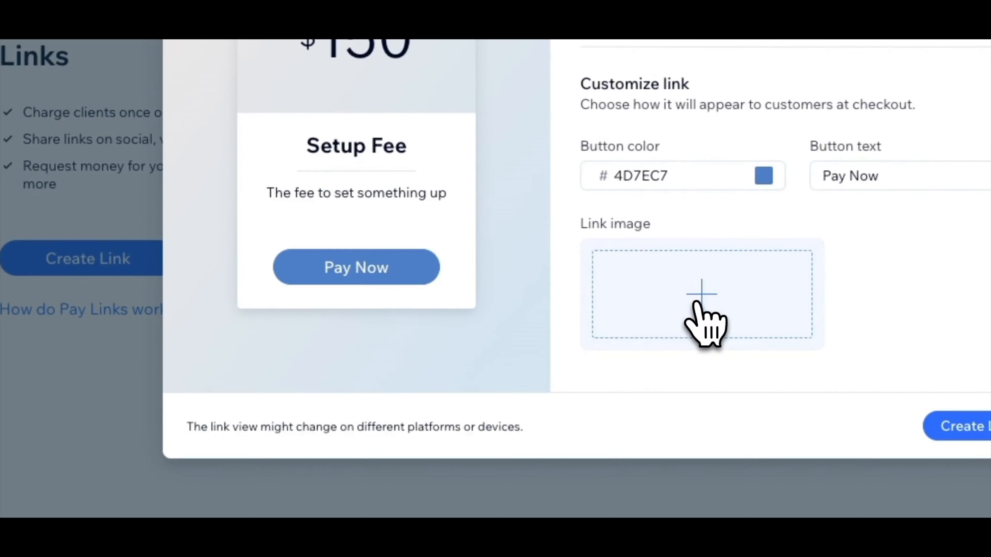
- Search Media from Wix for "Personal Trainer" and use the Intense Training photo as the link image
click(696, 303)
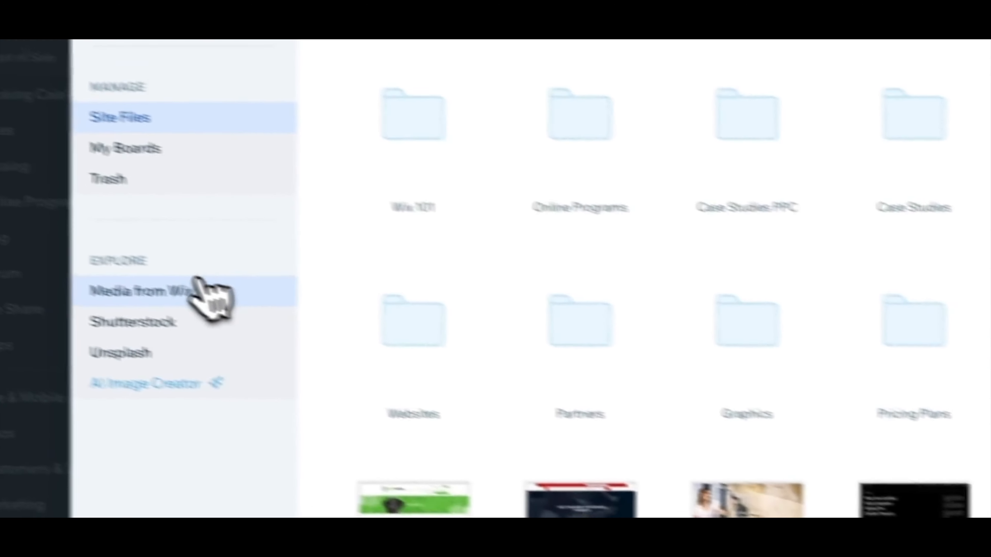
click(200, 290)
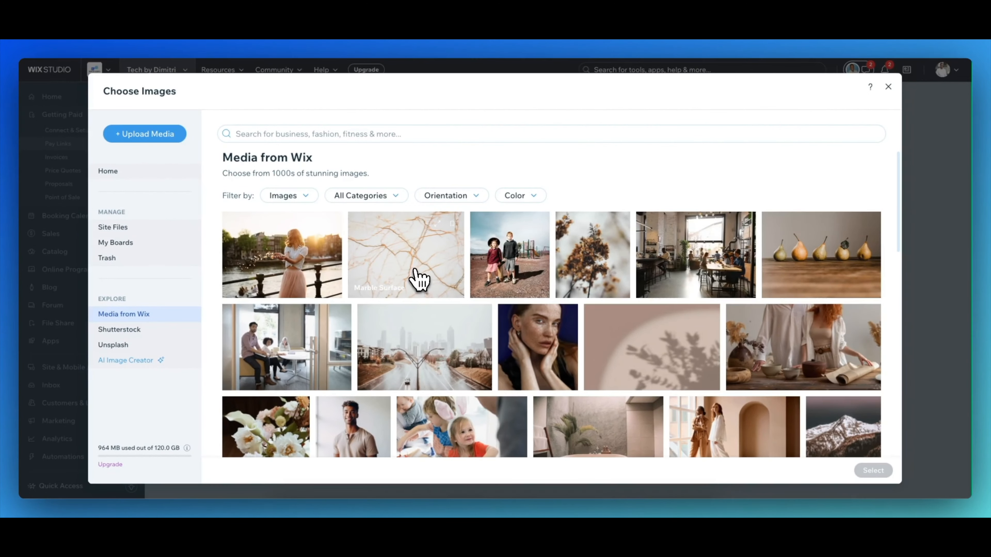
click(289, 137)
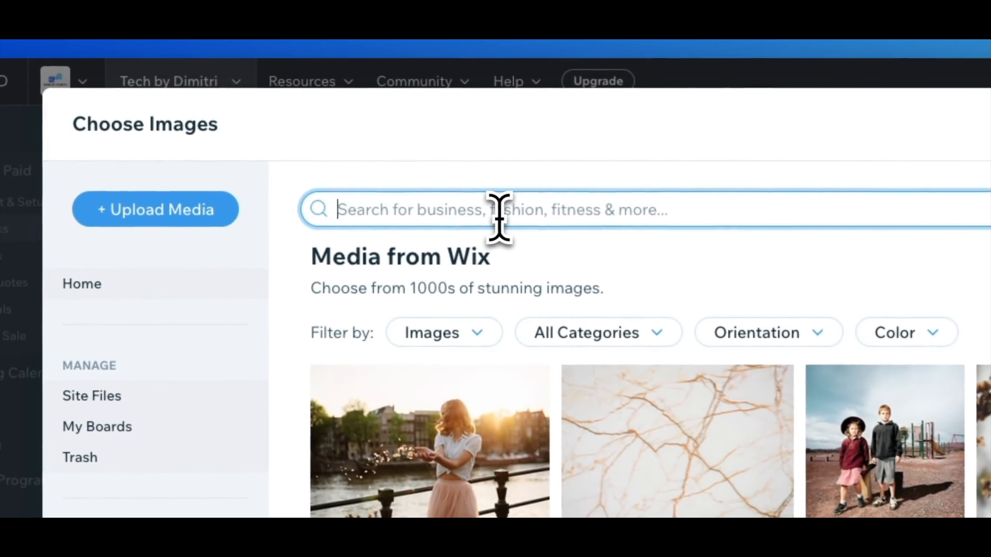
text(Personal )
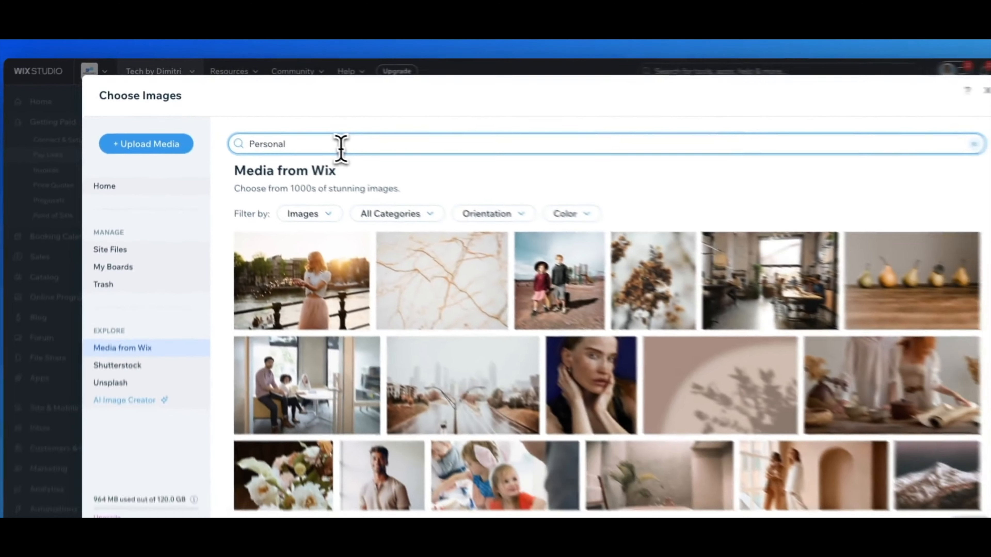
text(Trainer)
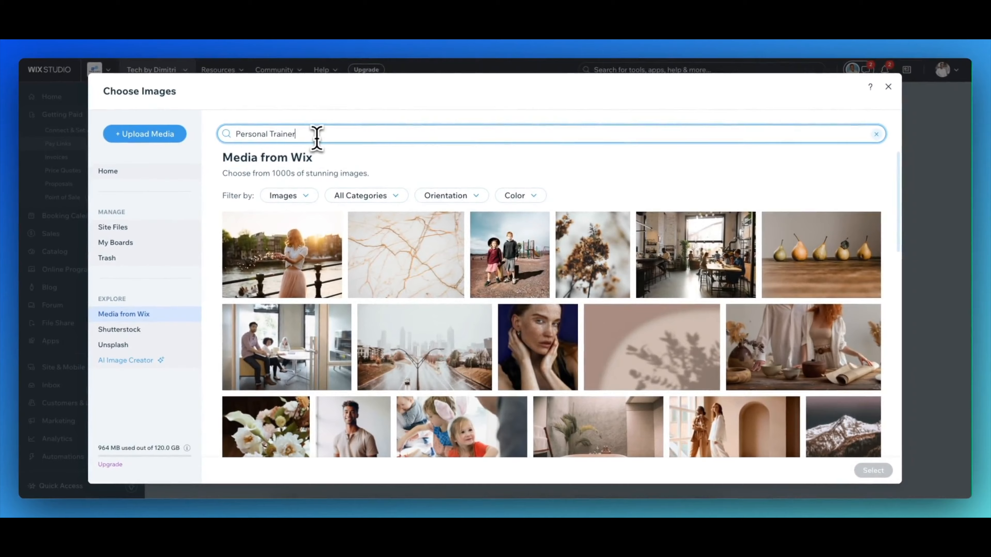
key(Return)
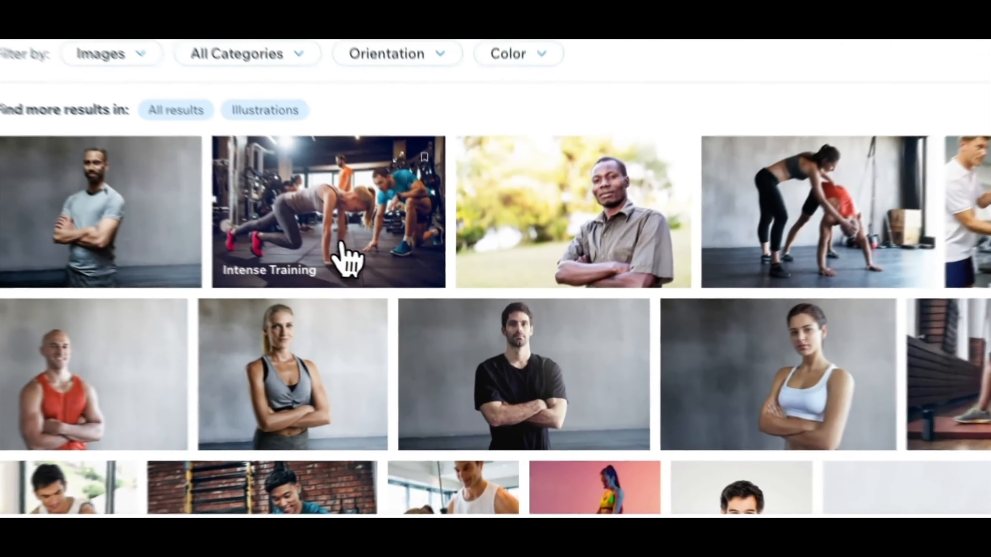
click(416, 303)
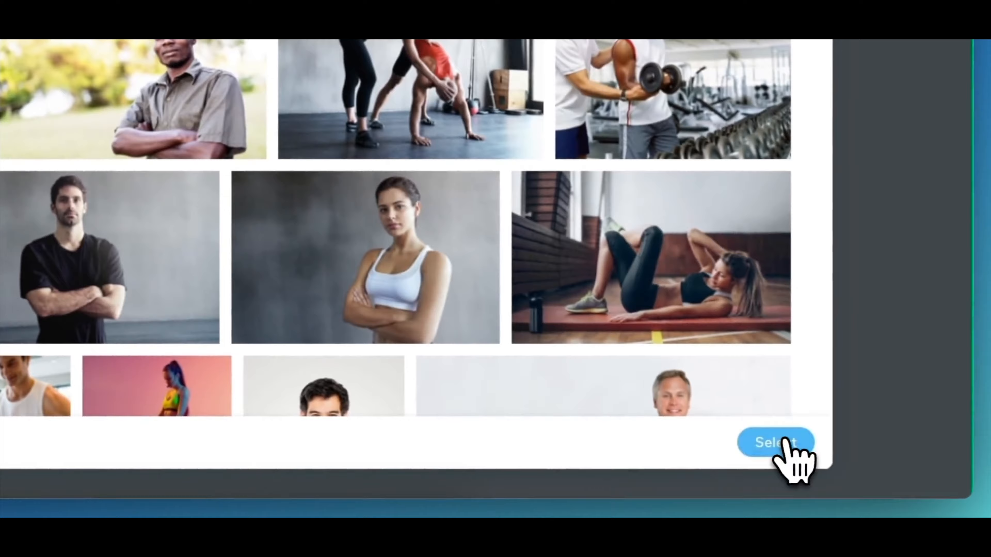
click(779, 445)
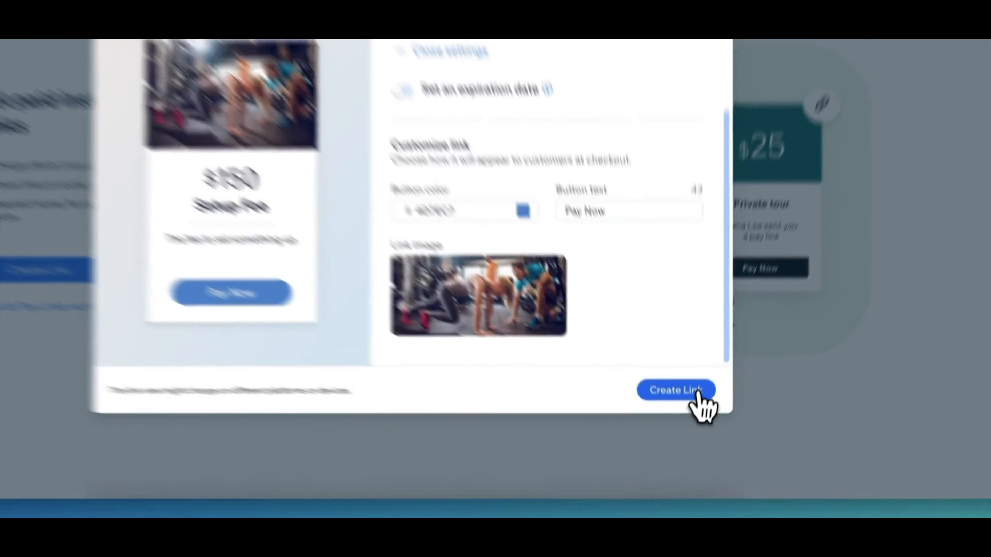
- Create the pay link and open its copied address in a new browser tab
click(692, 423)
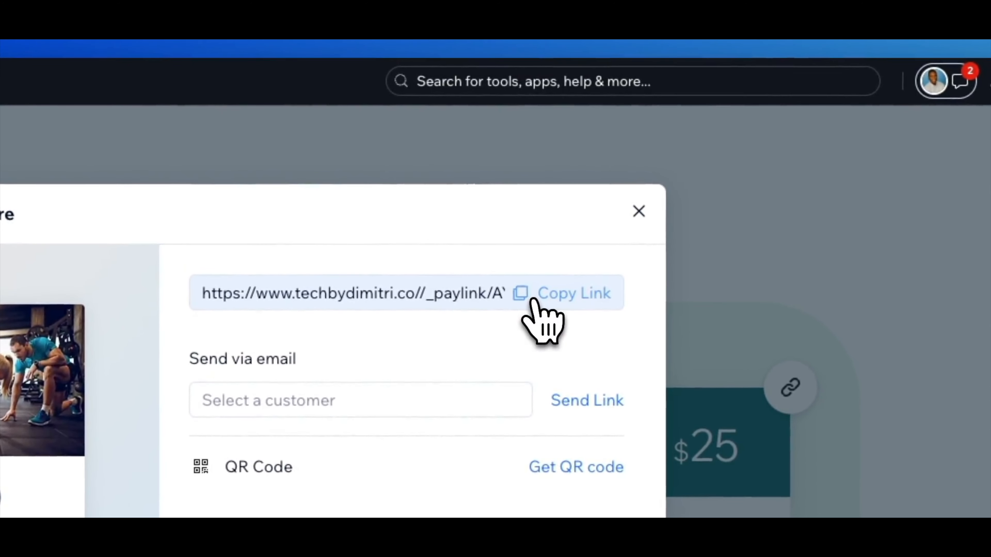
click(546, 289)
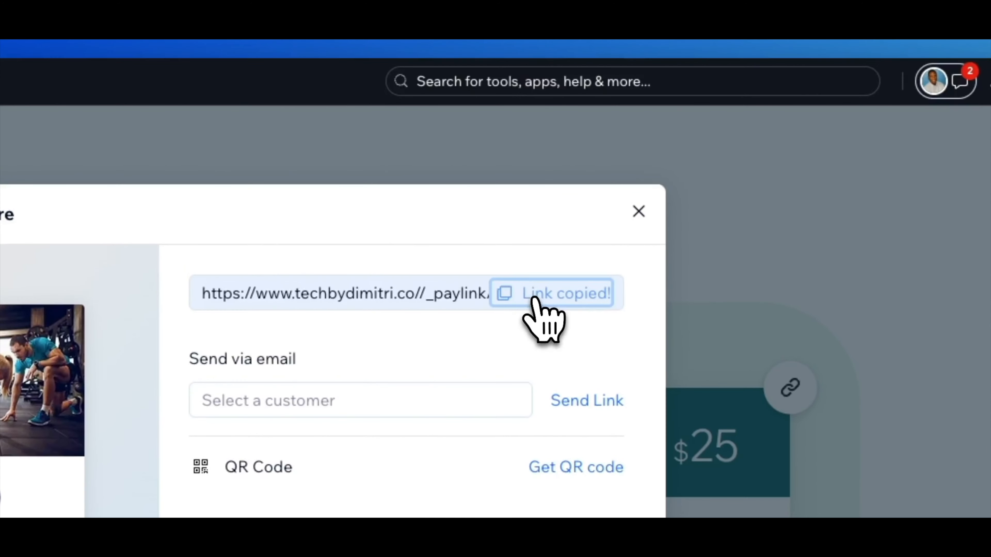
key(super+t)
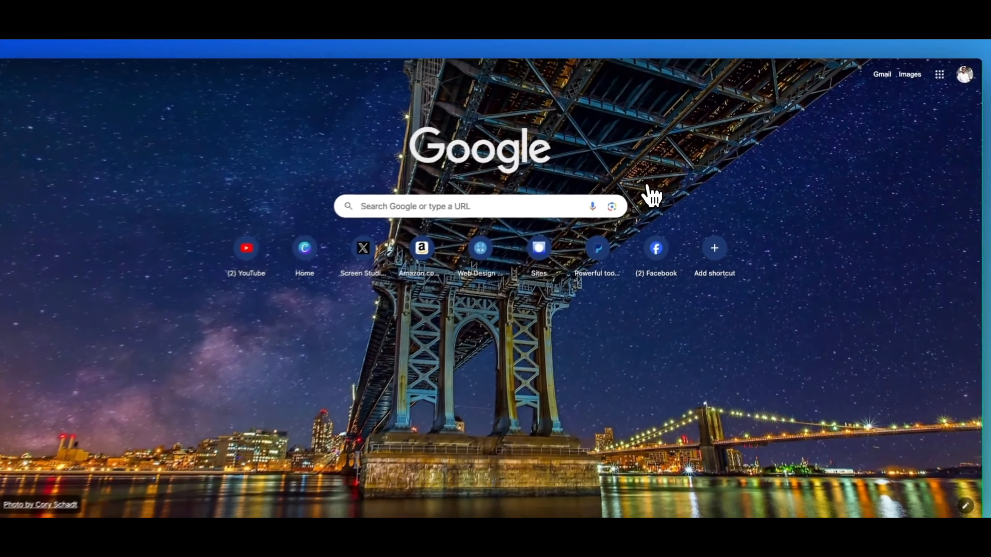
key(super+v)
key(Return)
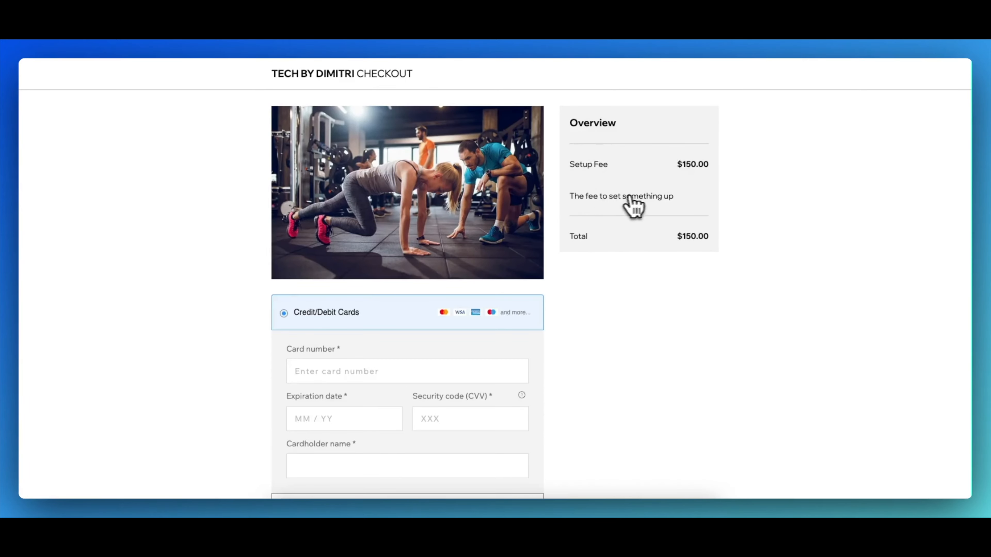
- Examine the checkout page's order overview, payment methods and required customer details
scroll(460, 226, down, 1)
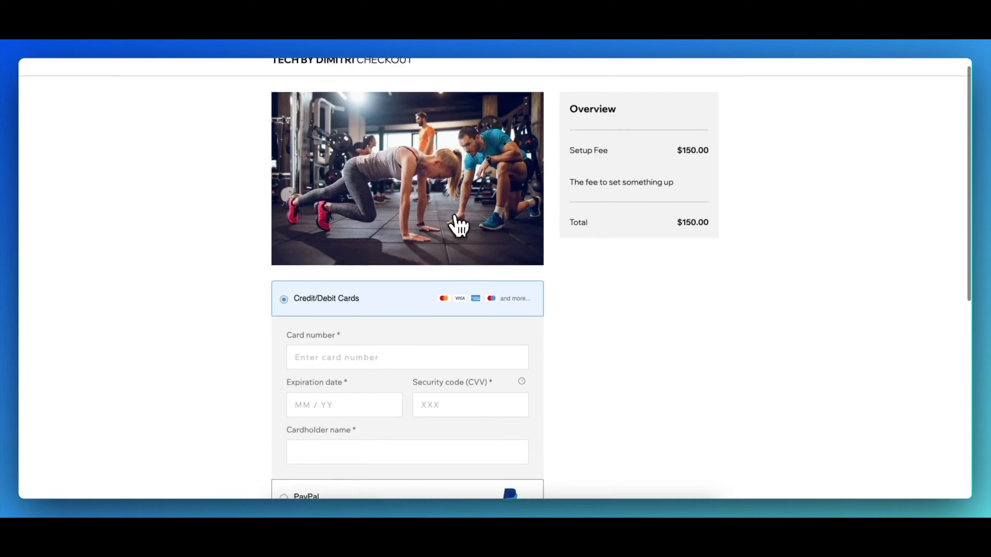
scroll(456, 226, down, 5)
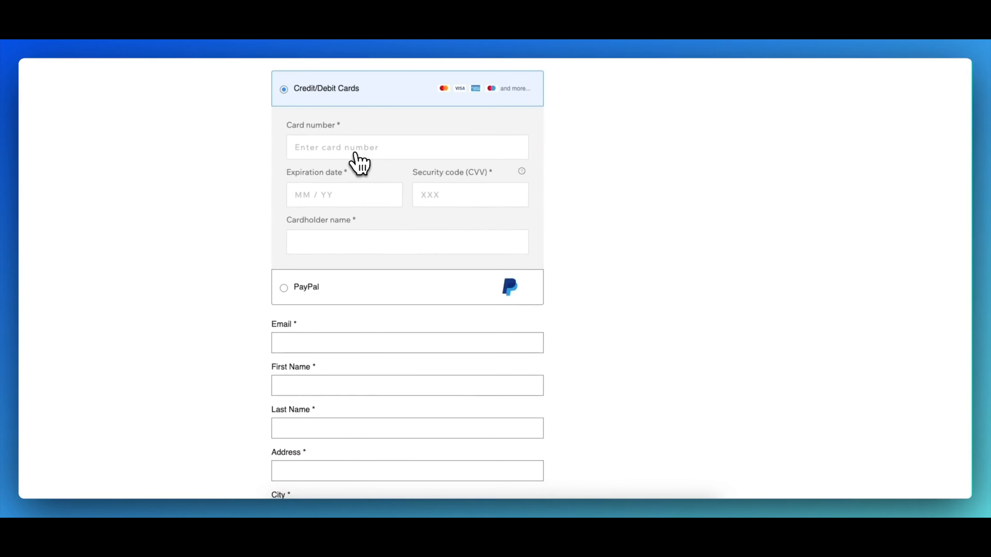
scroll(358, 166, down, 2)
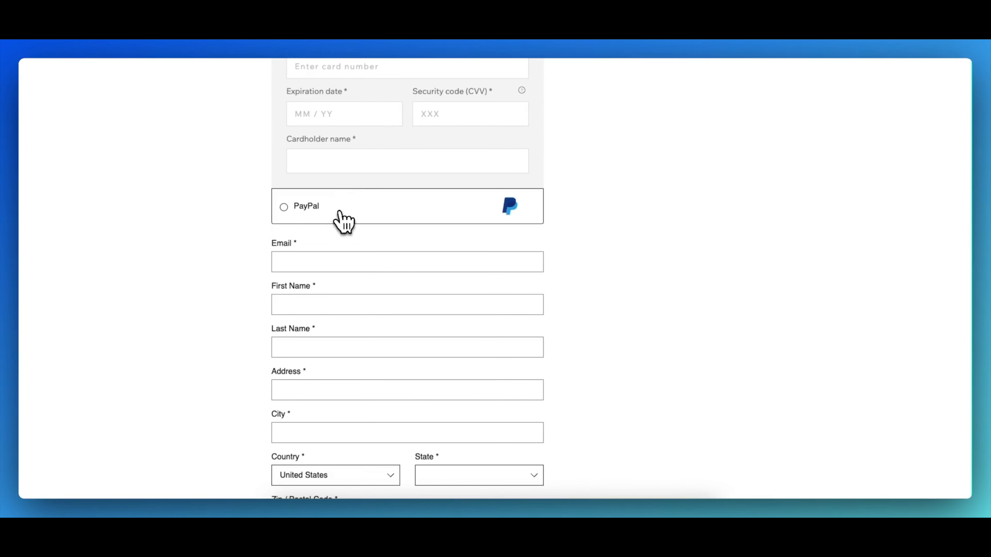
scroll(347, 222, up, 1)
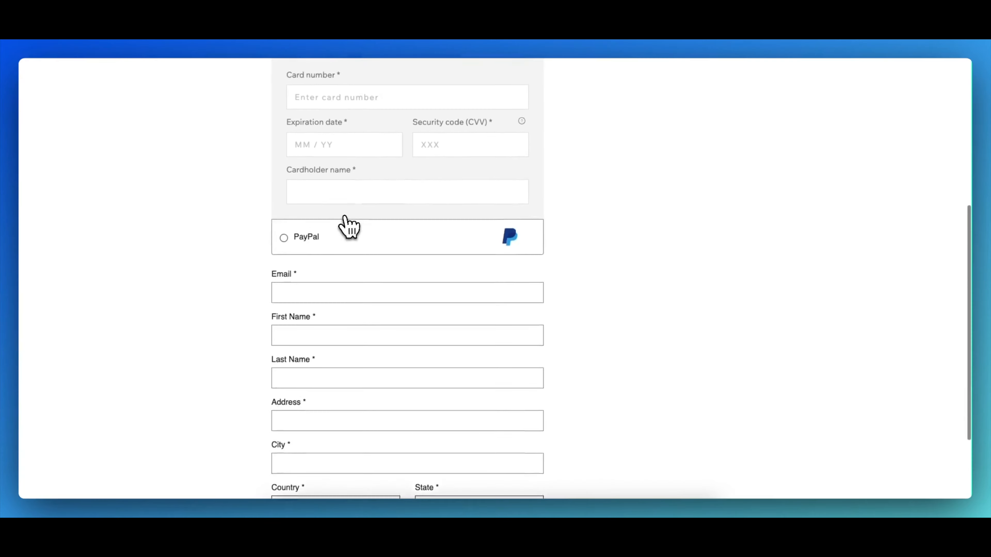
scroll(348, 226, down, 3)
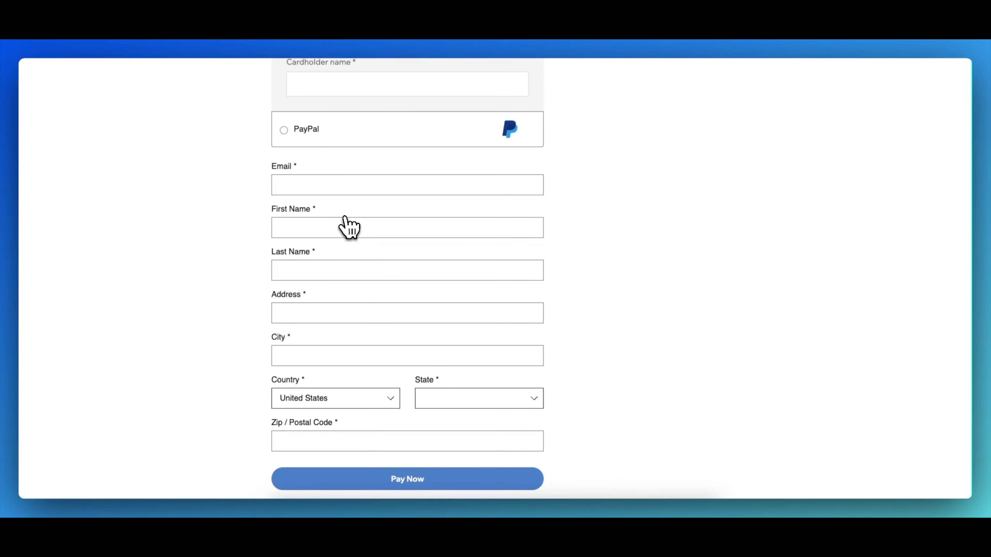
scroll(347, 225, up, 10)
scroll(343, 223, down, 4)
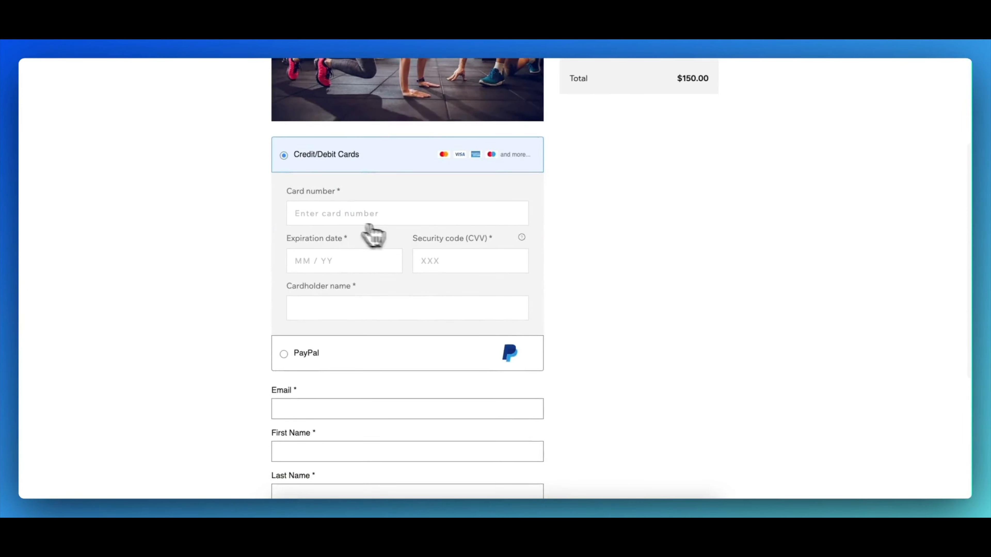
scroll(397, 253, down, 6)
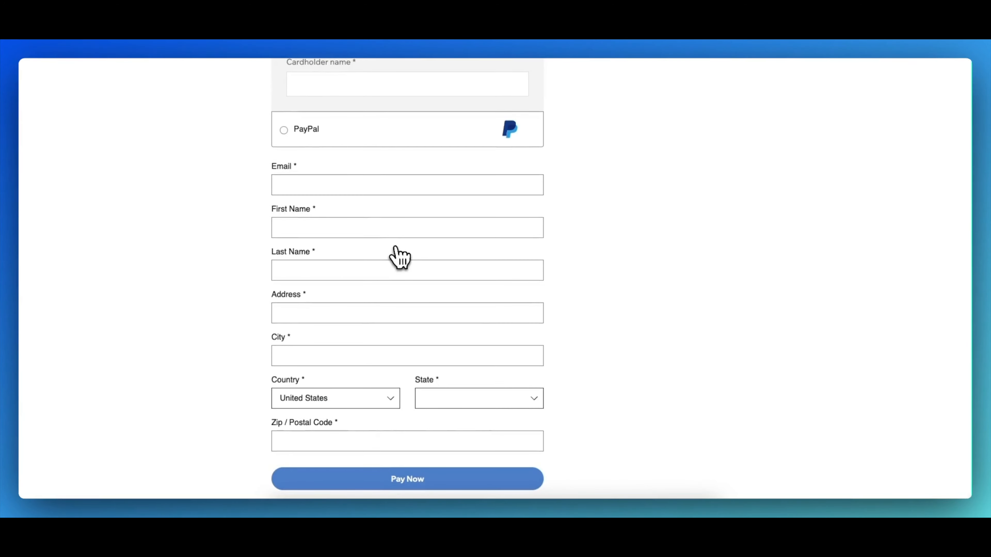
scroll(397, 253, up, 12)
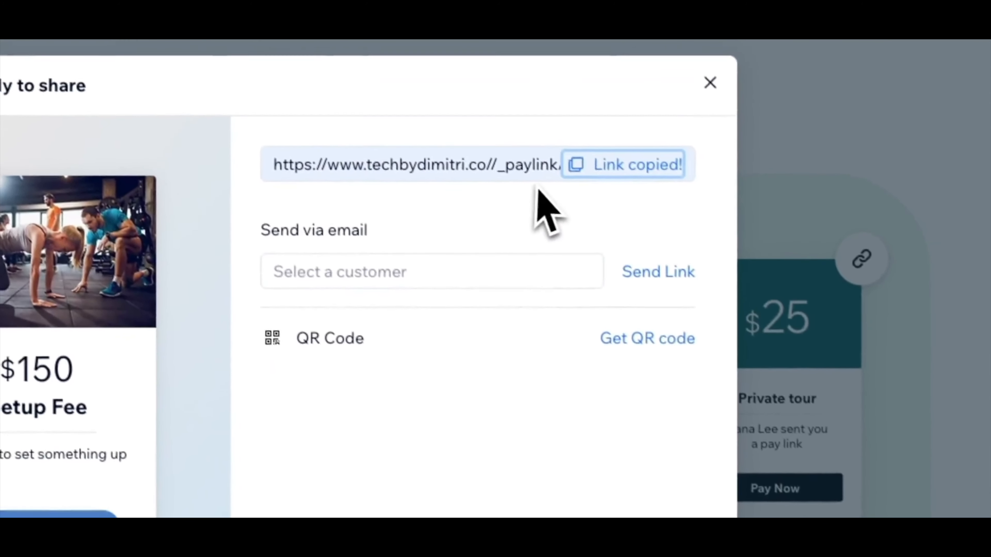
- Browse the customers available for sending the pay link by email in the sharing dialog, and close the list without choosing one
click(368, 271)
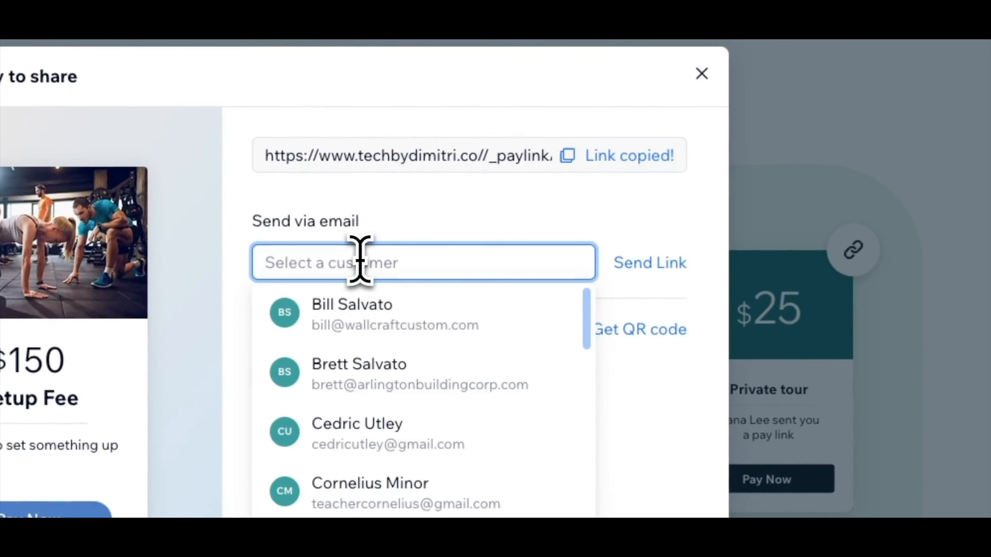
scroll(395, 421, down, 5)
scroll(395, 423, up, 5)
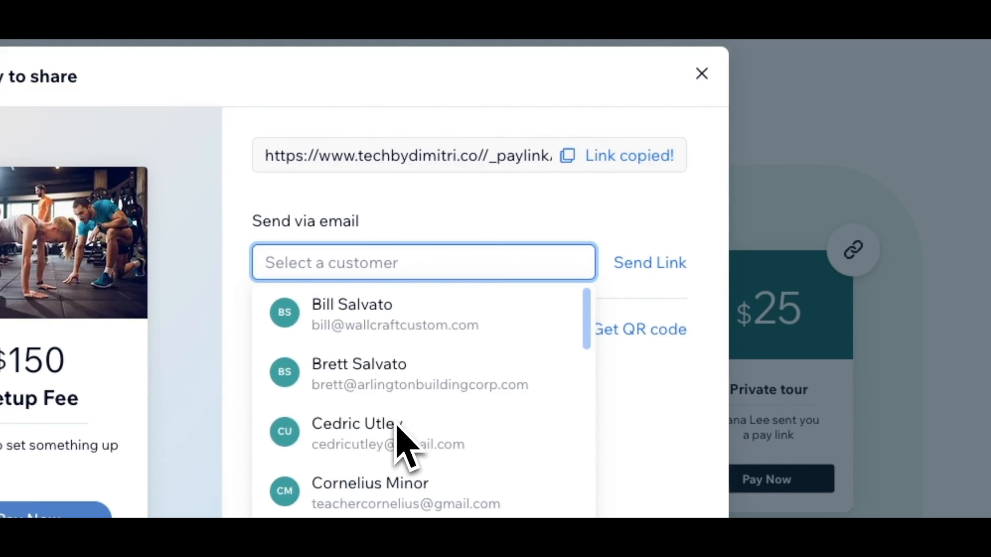
click(663, 407)
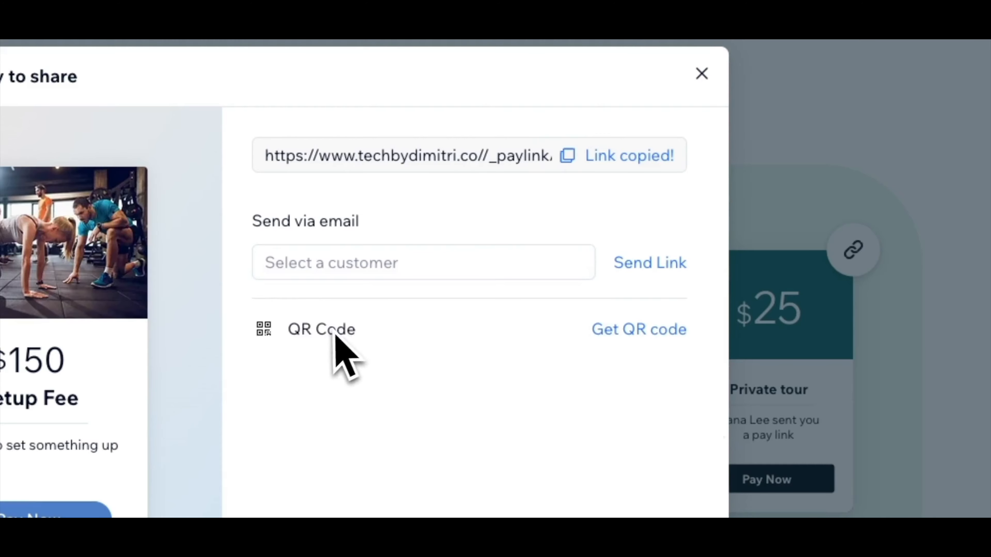